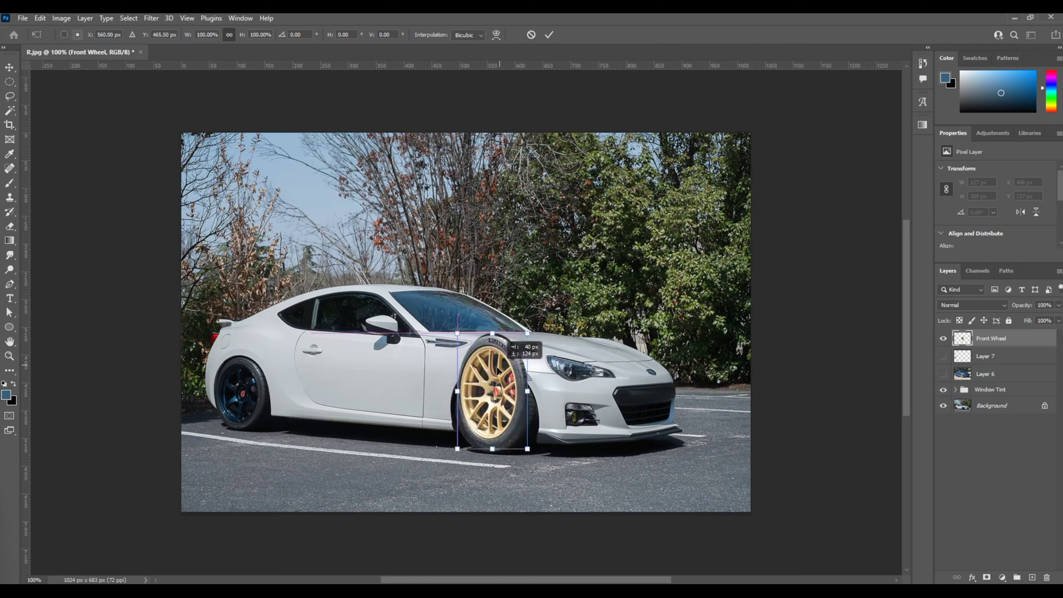
Zoom in and squash the gold front wheel vertically to fit the white car's front wheel arch
key(ctrl+plus)
key(ctrl+plus)
drag(545, 168, 538, 245)
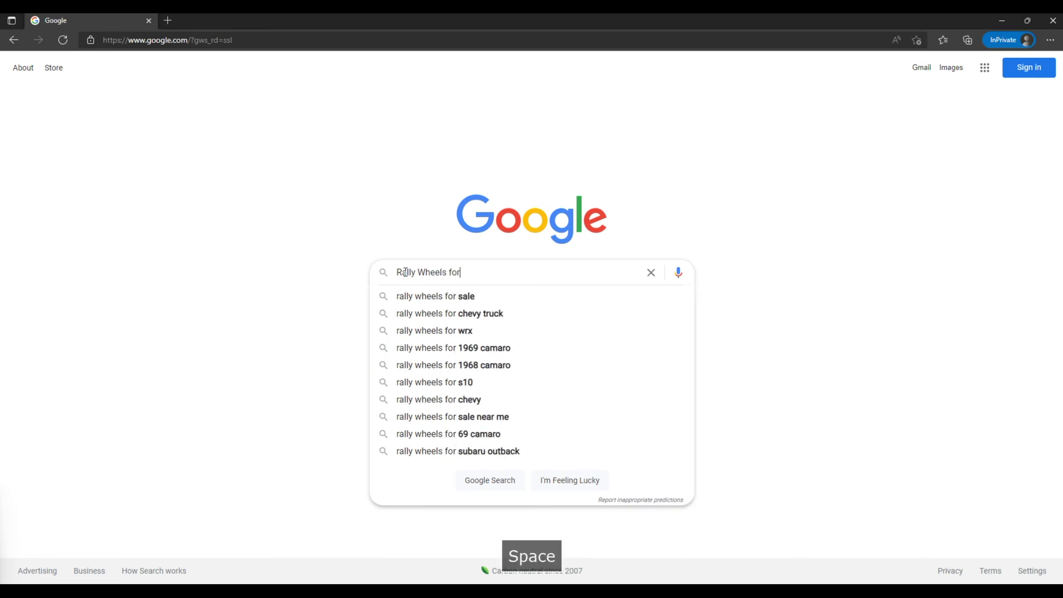
Search Google Images for 'Rally Wheels for BRZ' and open the blue BRZ result
text(BRZ)
key(Return)
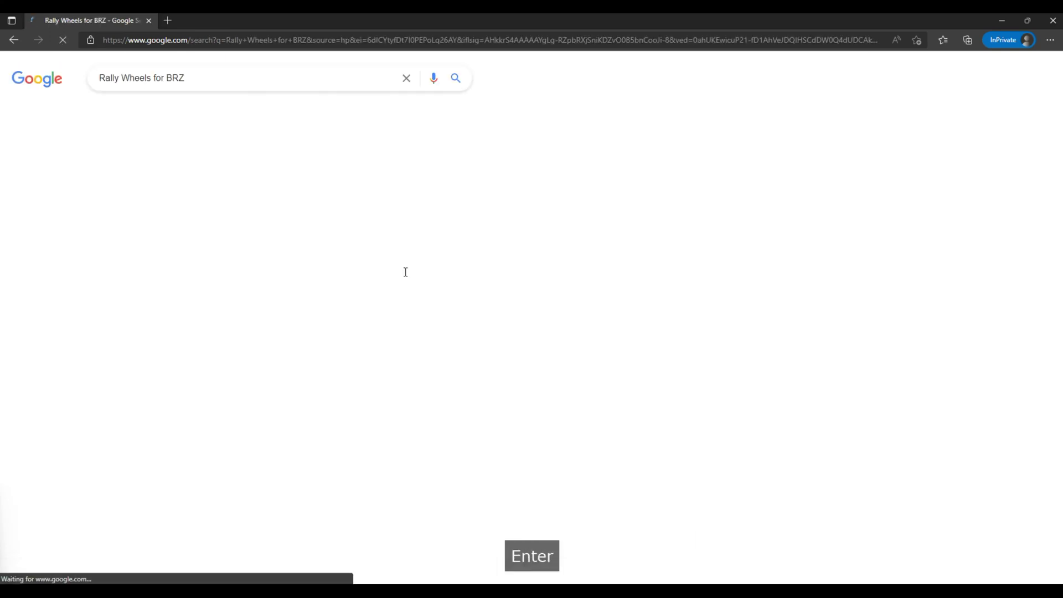
click(205, 114)
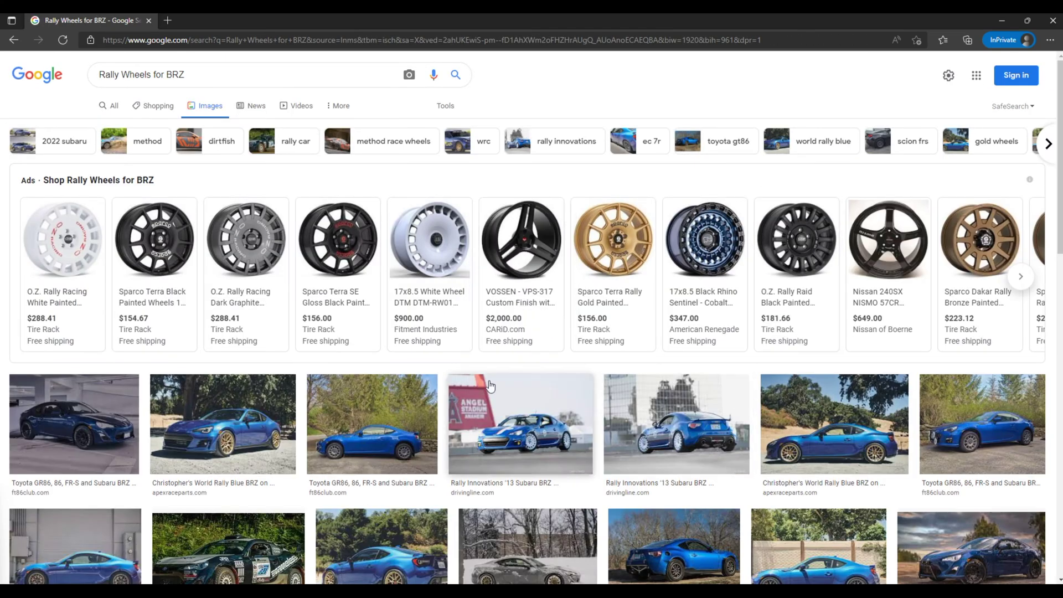
scroll(700, 325, down, 3)
click(247, 270)
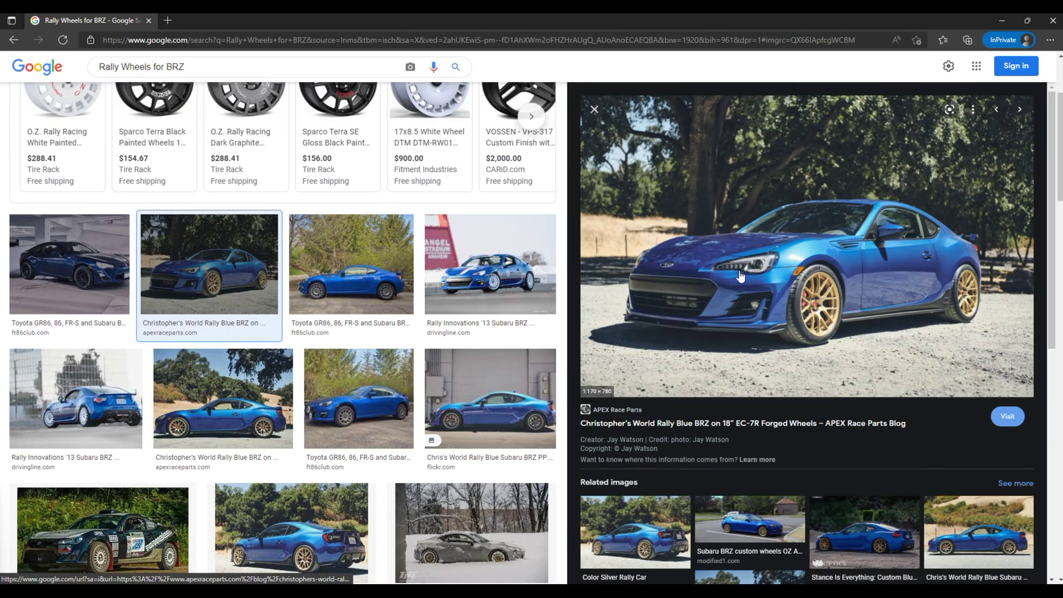
Paste the blue BRZ photo into the Photoshop document as a new layer
key(alt+Tab)
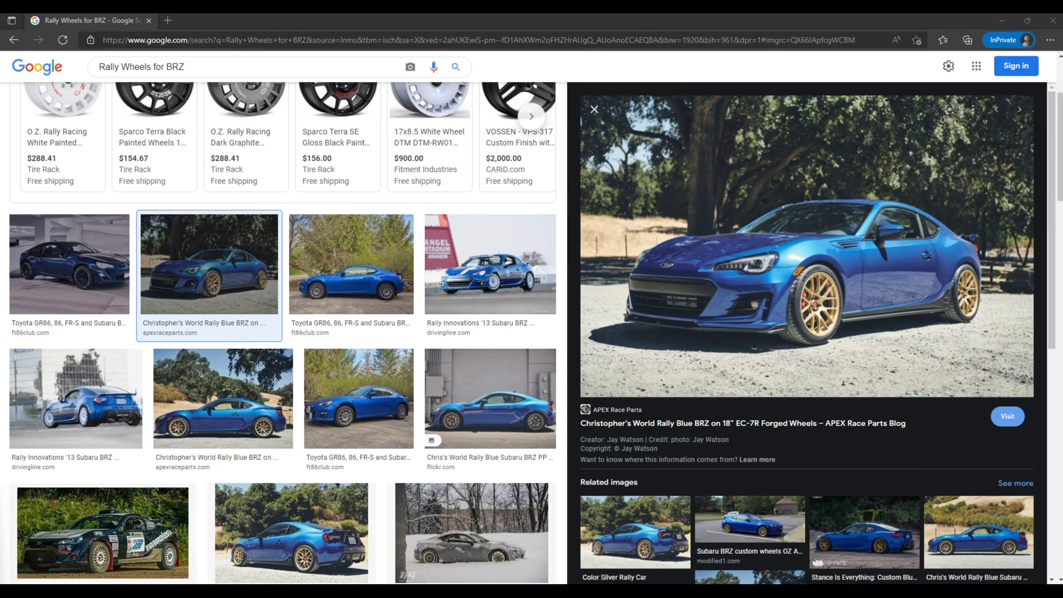
key(alt+Tab)
key(alt+Tab)
key(alt+Tab)
key(alt+Tab)
key(alt+Tab)
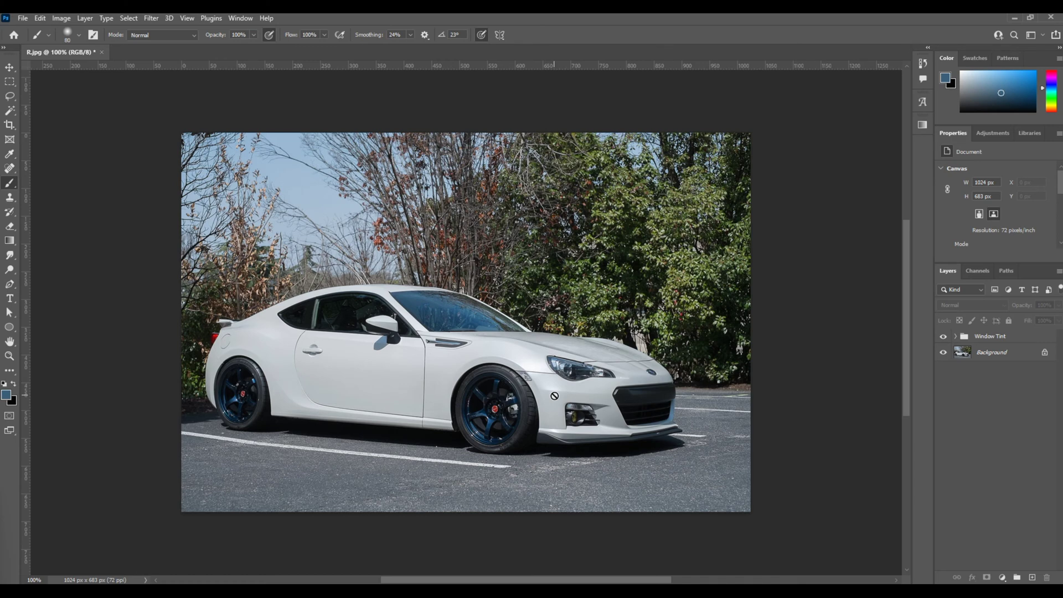
key(alt+Tab)
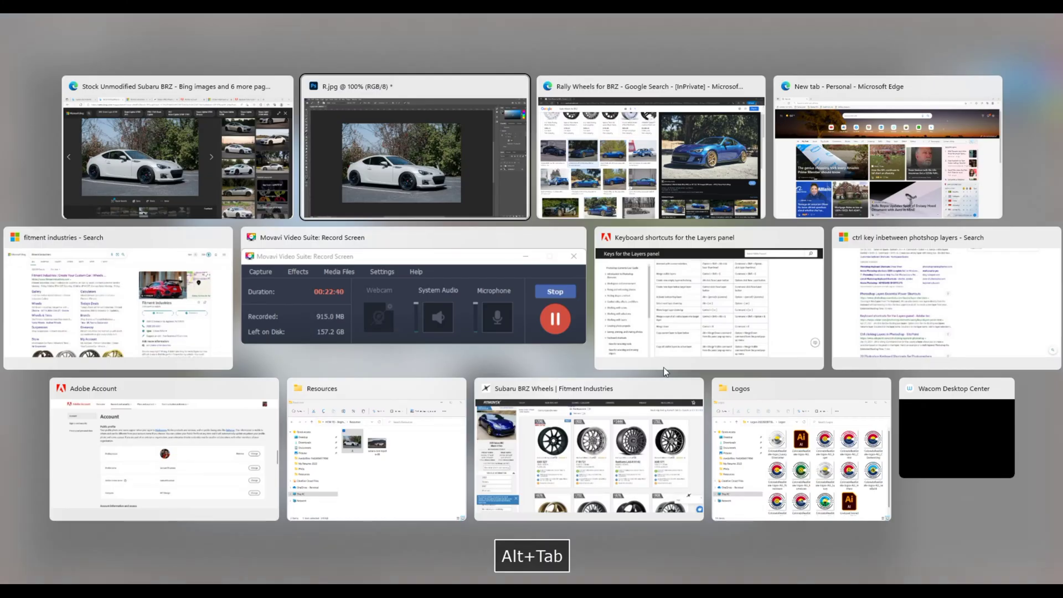
click(702, 180)
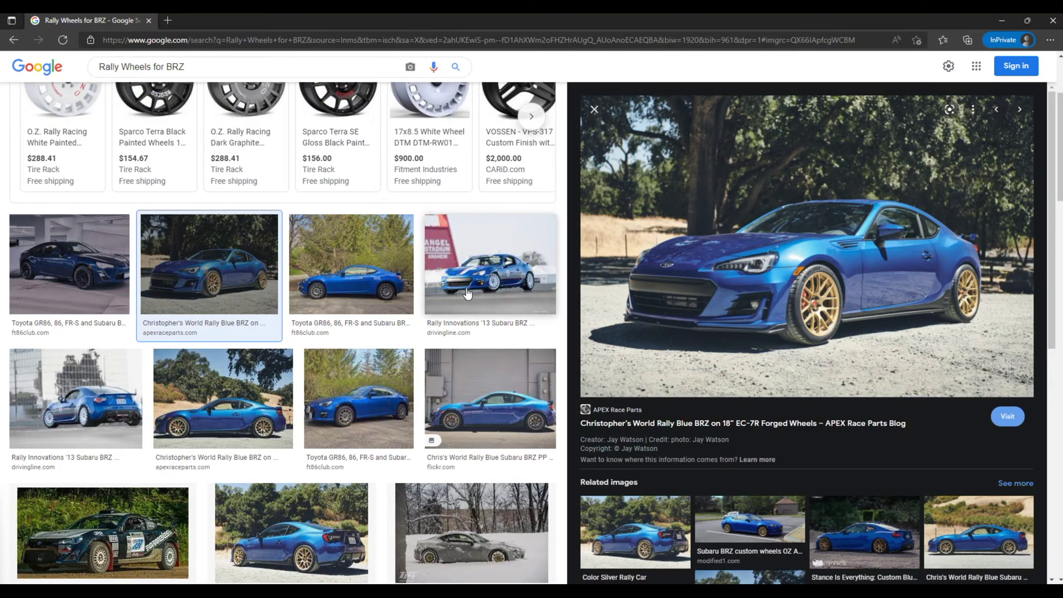
key(alt+Tab)
key(ctrl+v)
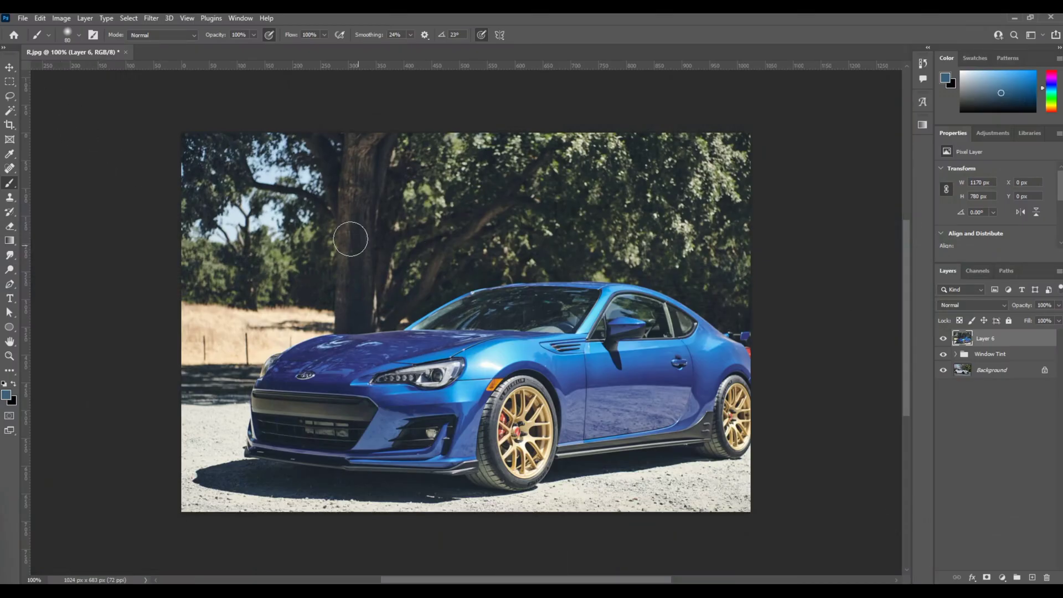
Move Layer 6 up and left, then flip it horizontally to match the white car's direction
click(10, 67)
drag(633, 322, 582, 267)
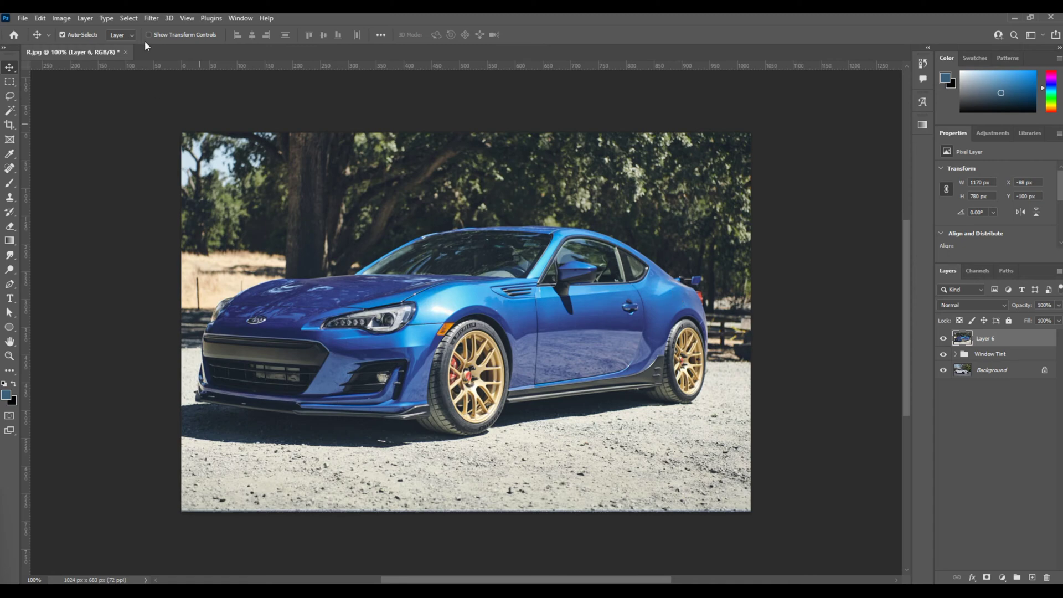
click(40, 18)
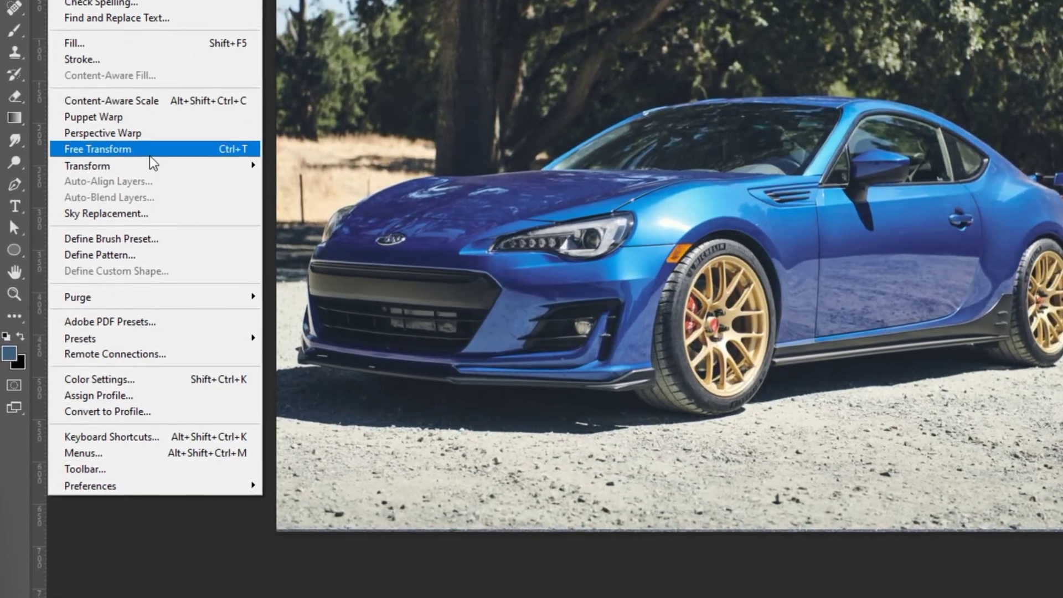
mouse_move(185, 200)
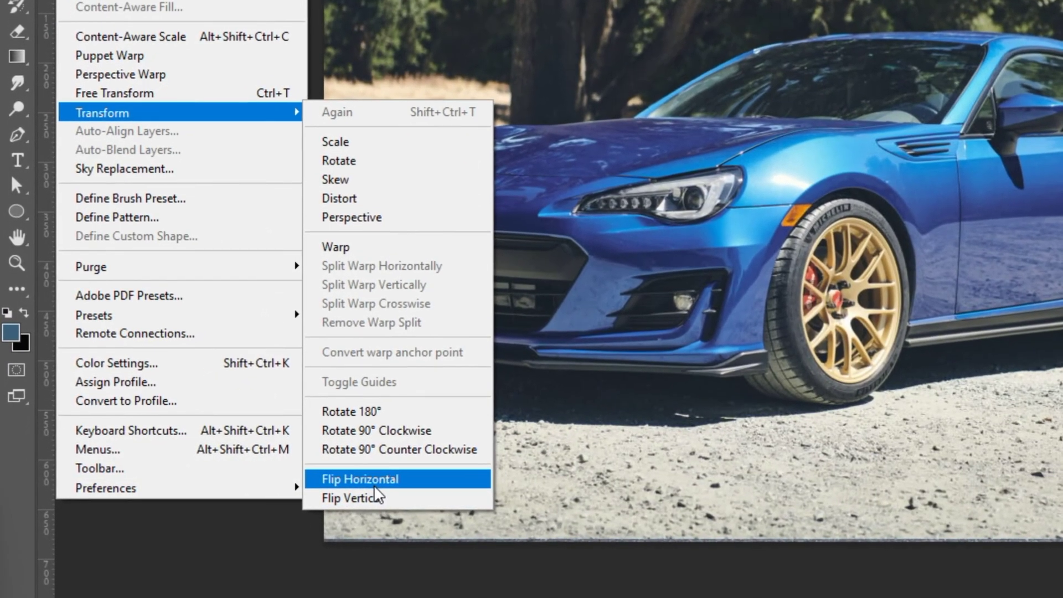
click(375, 487)
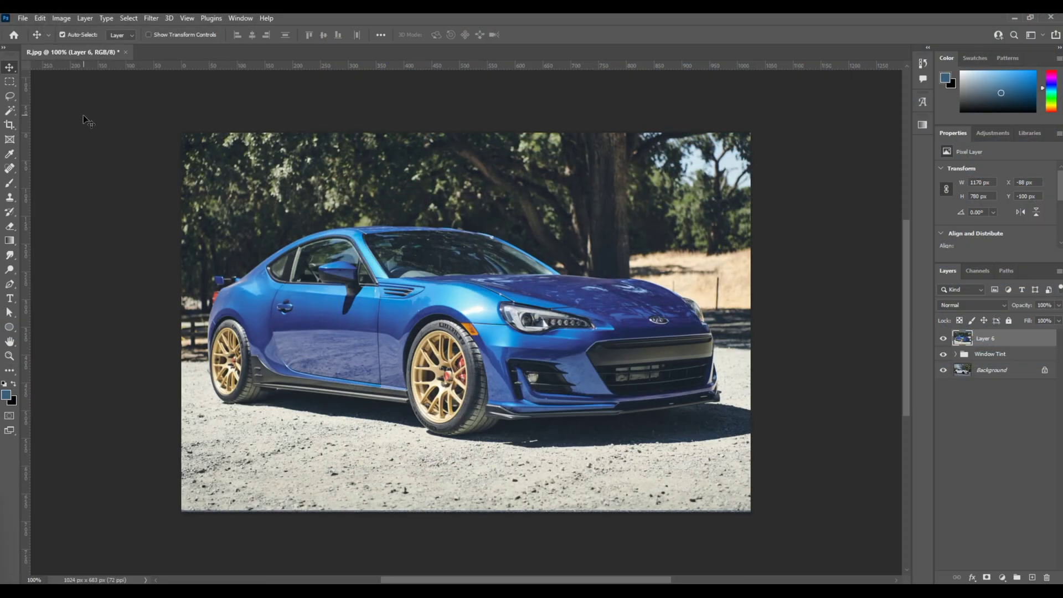
click(9, 82)
Ellipse-select both gold wheels on the blue BRZ, copy them to Layer 7, and hide the blue BRZ
key(Escape)
drag(212, 320, 249, 401)
key(Left)
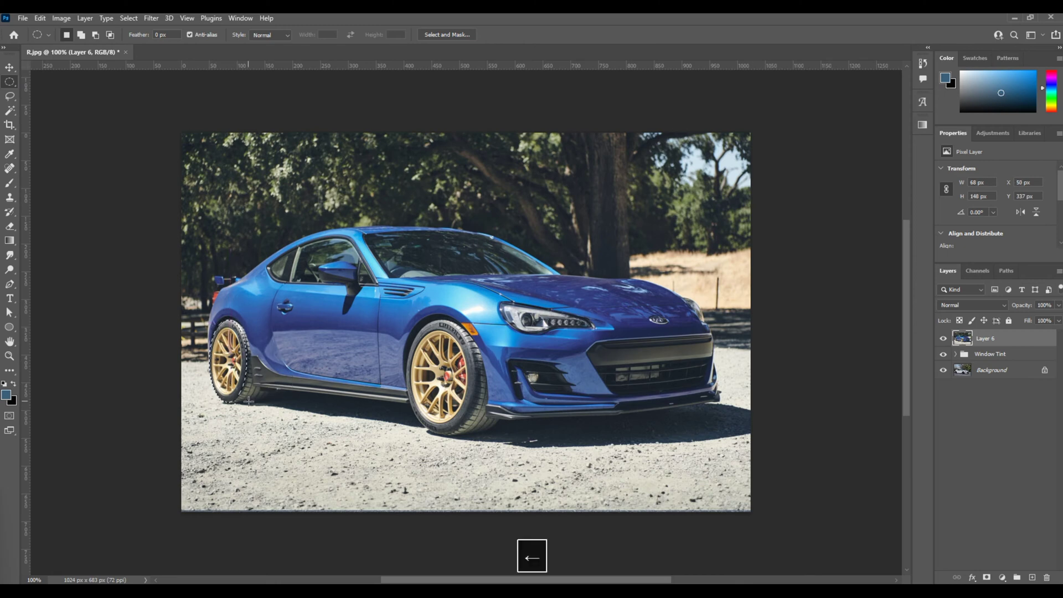
key(Left)
drag(410, 320, 484, 436)
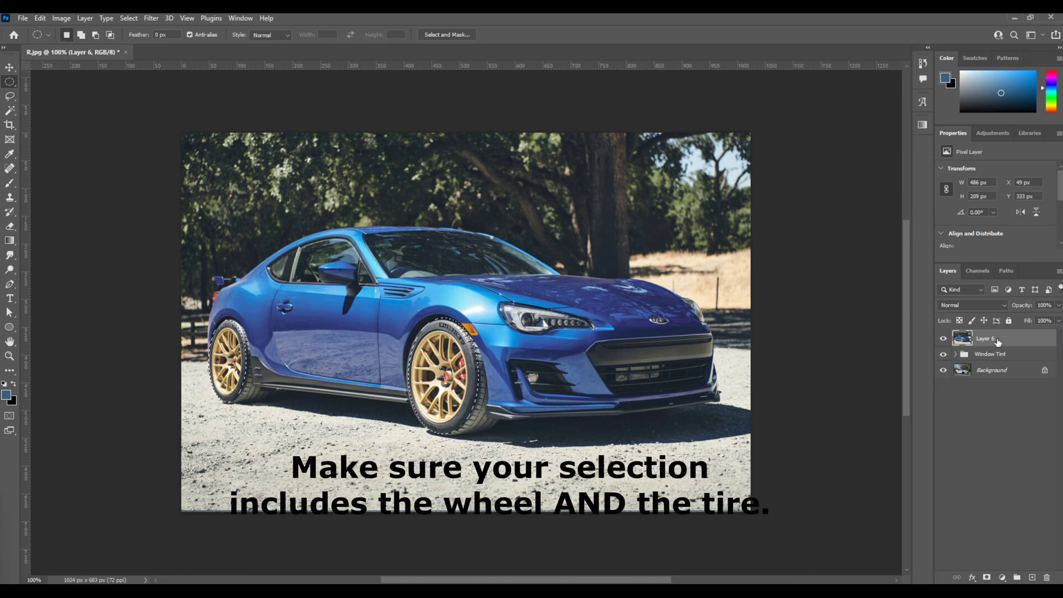
key(ctrl+c)
key(ctrl+v)
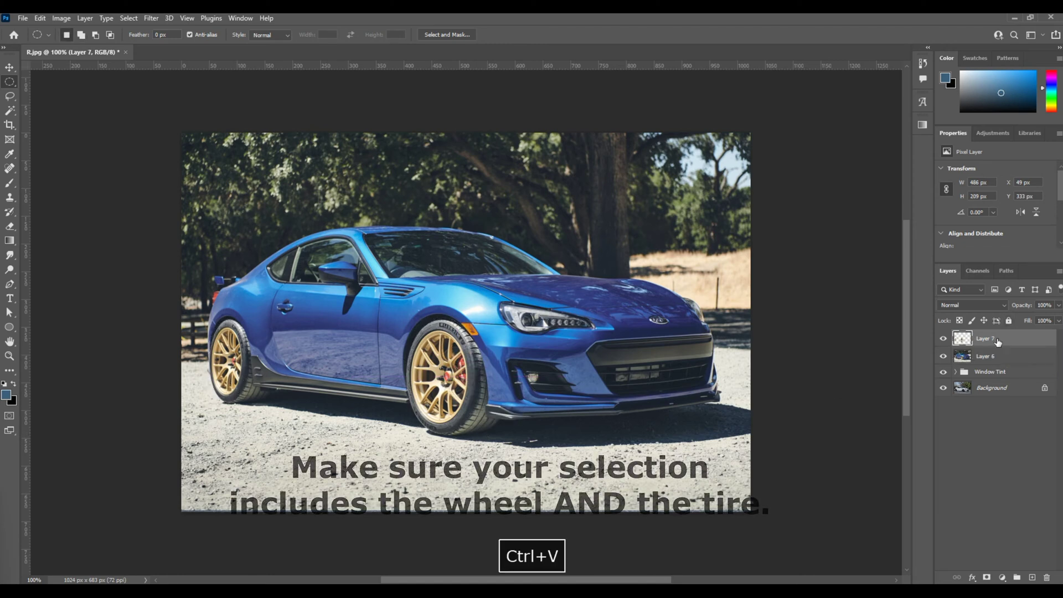
click(944, 357)
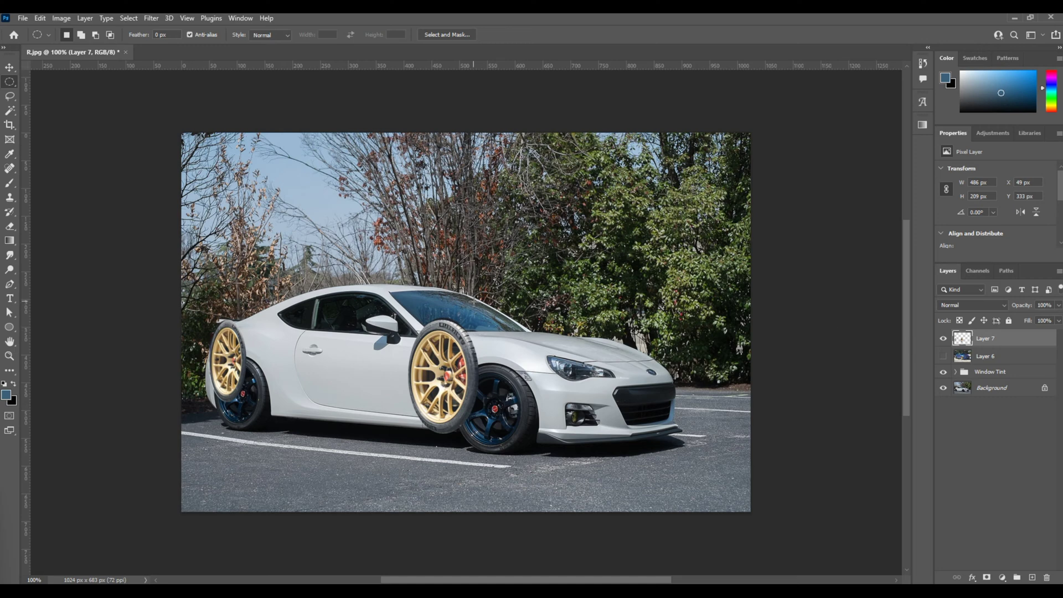
Cut the front gold wheel onto its own layer named 'Front Wheel' and hide Layer 7
drag(476, 431, 555, 475)
key(ctrl+x)
key(ctrl+v)
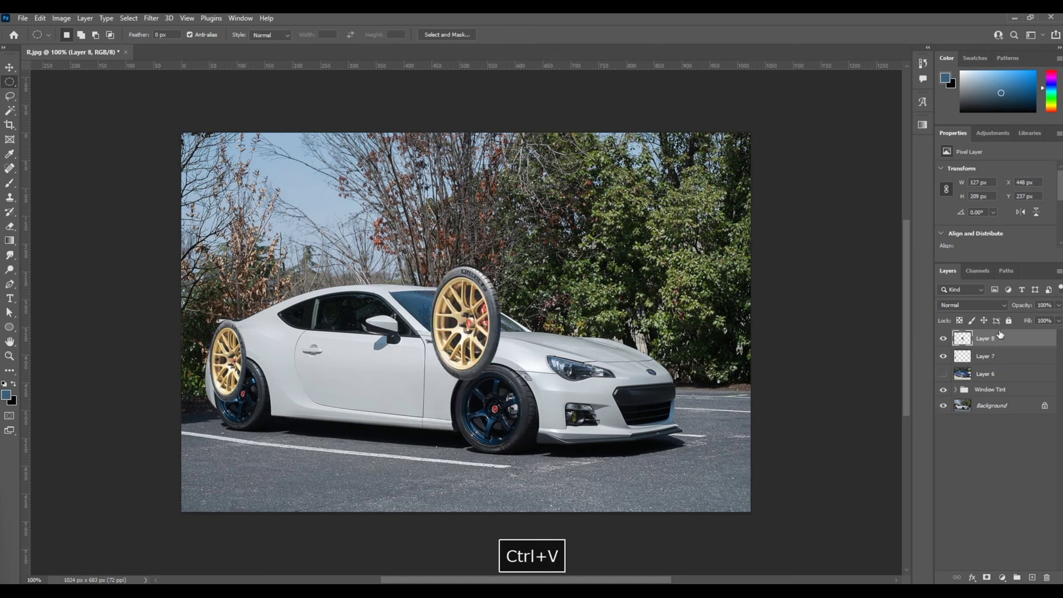
click(943, 357)
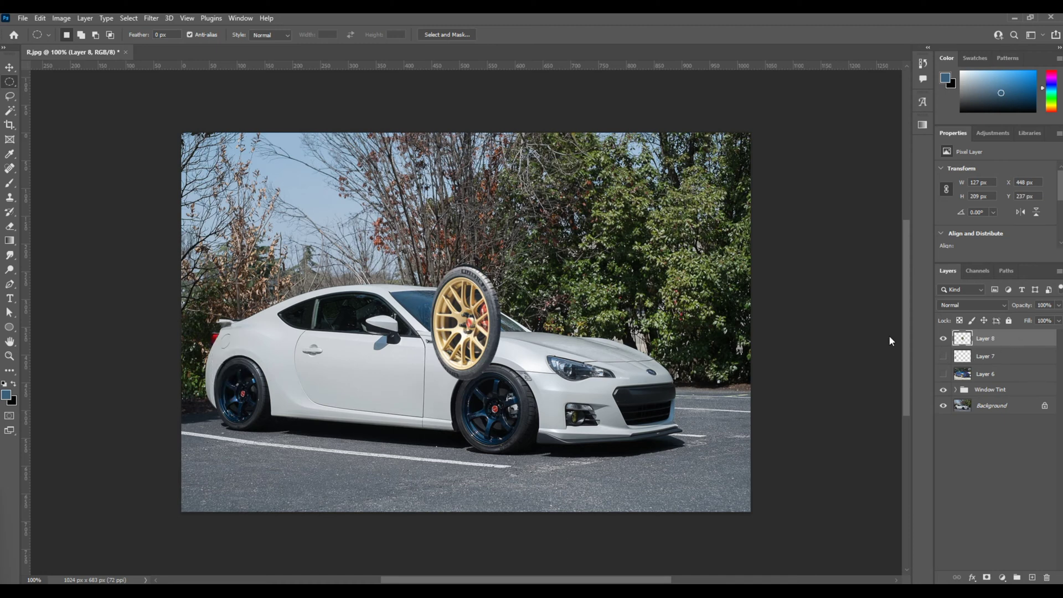
text(Front Wheel)
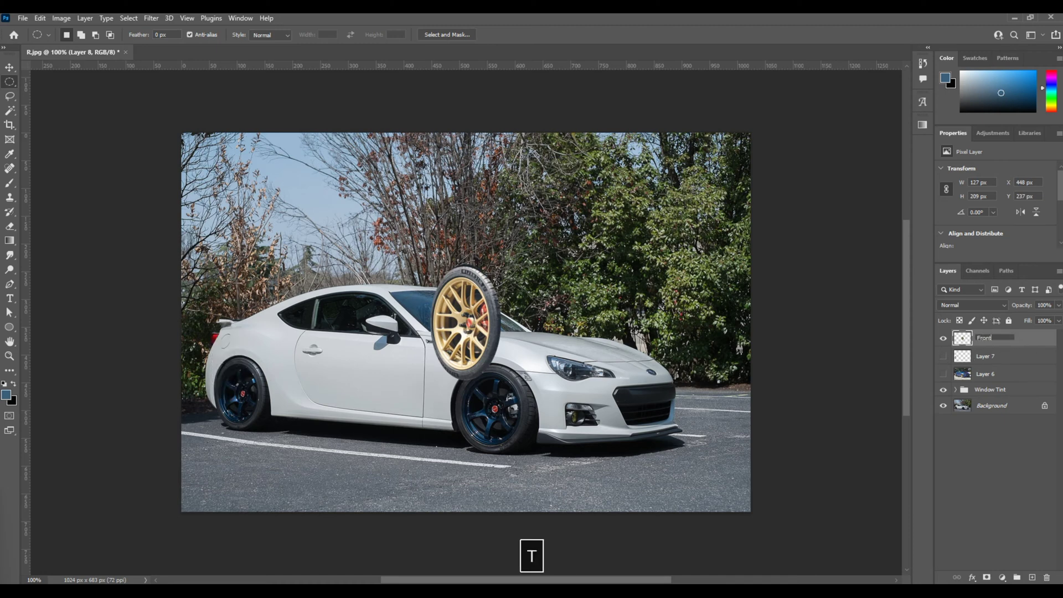
key(Return)
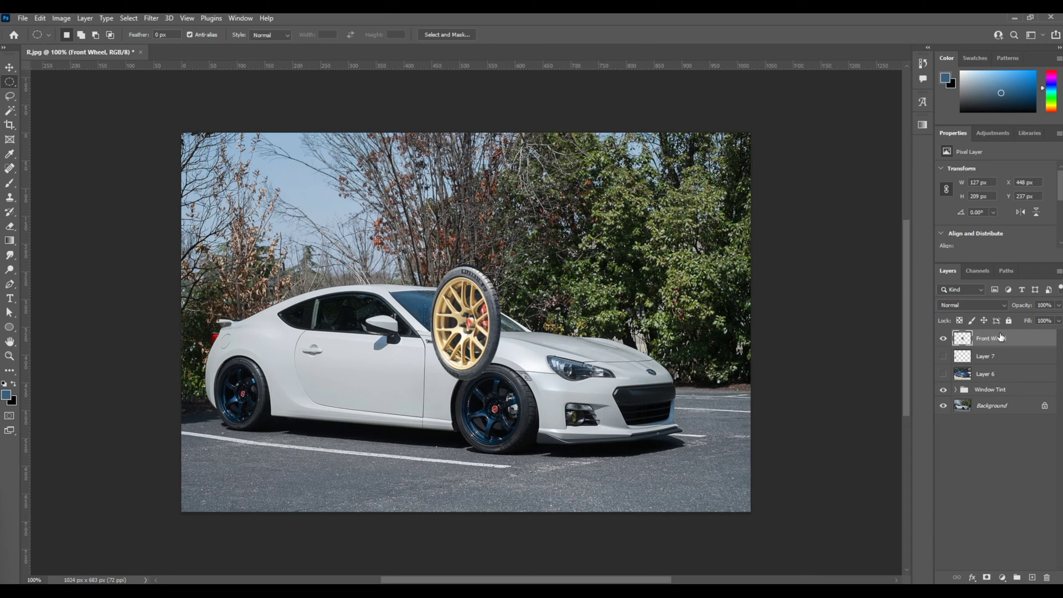
key(ctrl+t)
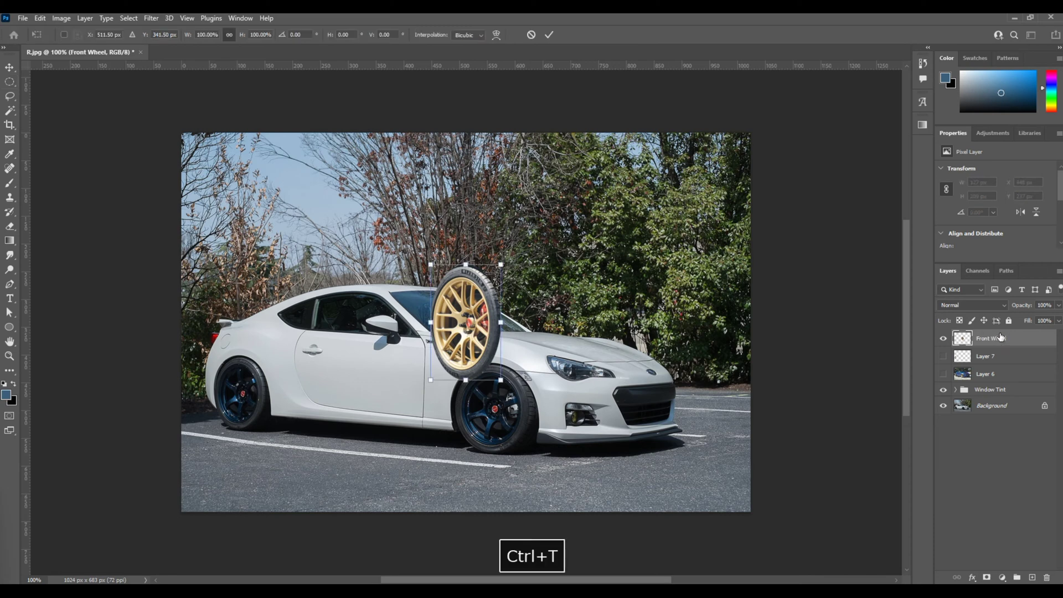
Move the gold wheel onto the car's front wheel and lower its opacity to 65%
drag(478, 300, 502, 371)
click(1058, 306)
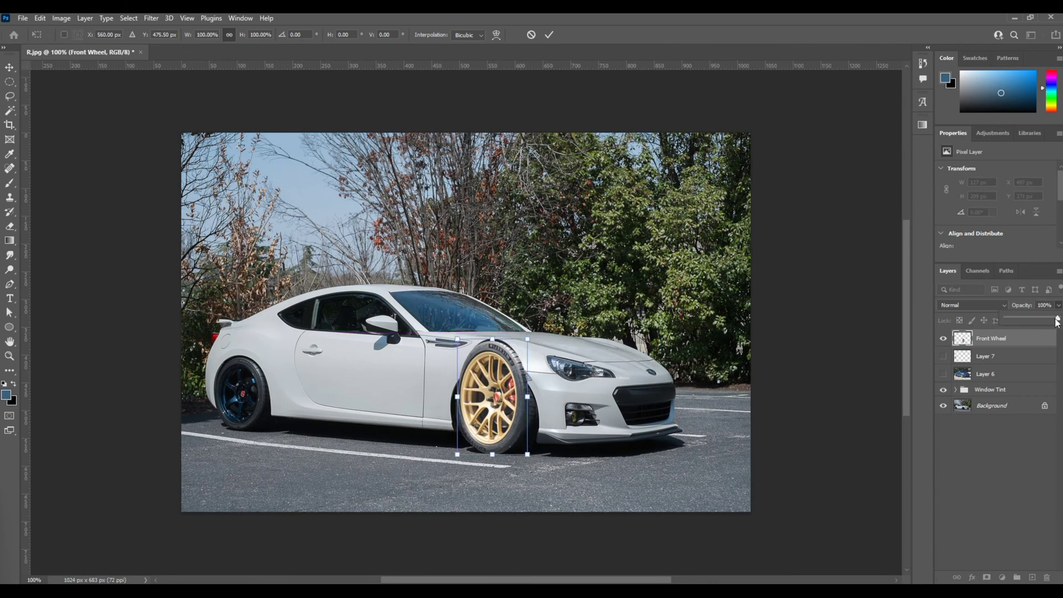
drag(1058, 317, 1041, 320)
key(ctrl+plus)
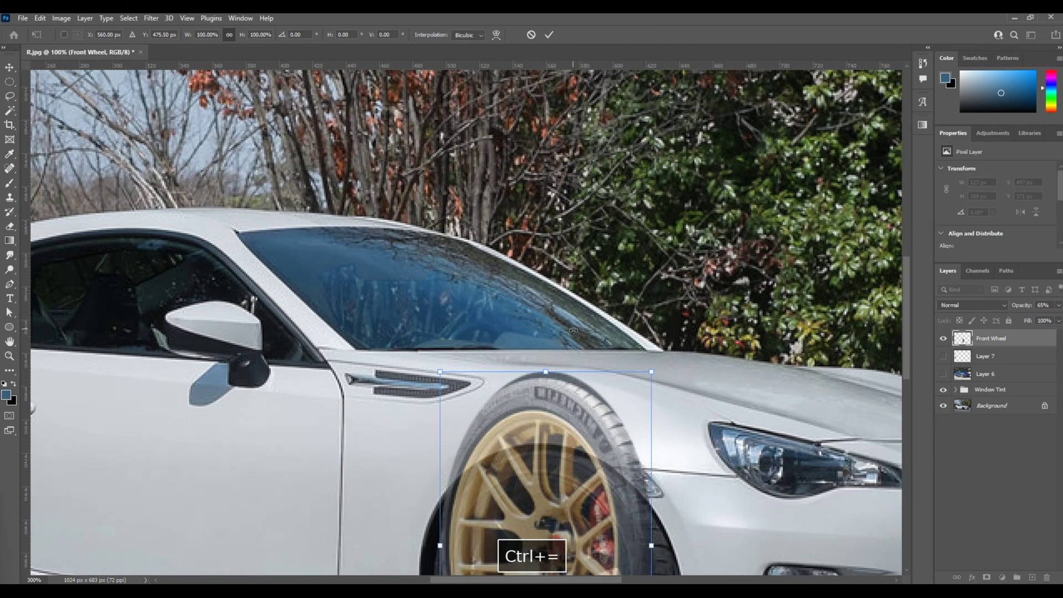
key(ctrl+plus)
scroll(607, 267, down, 3)
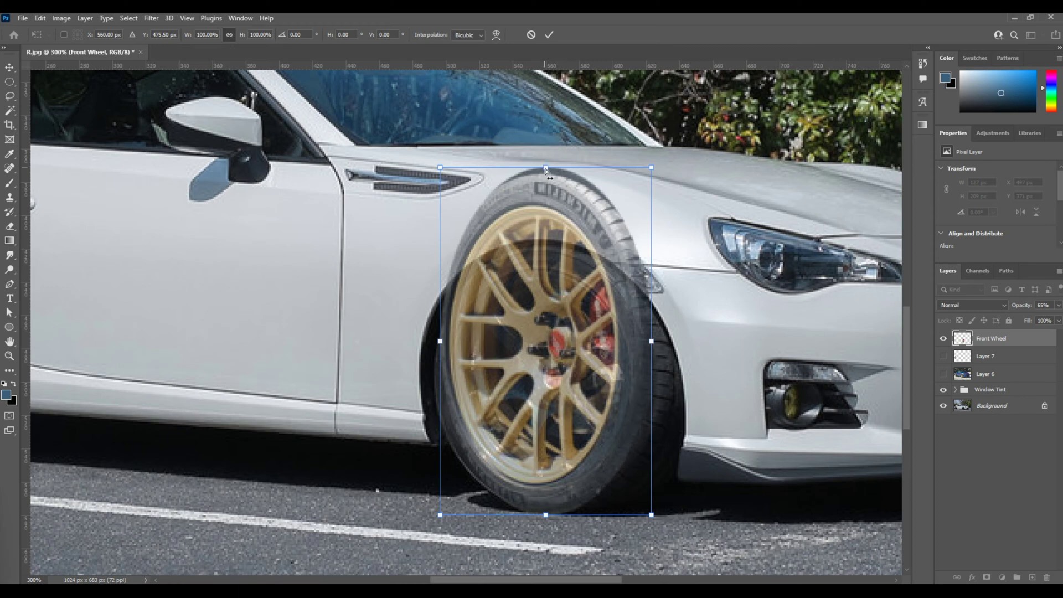
Stretch and skew the front and rear gold wheels to match the car's wheel arches
drag(546, 168, 540, 247)
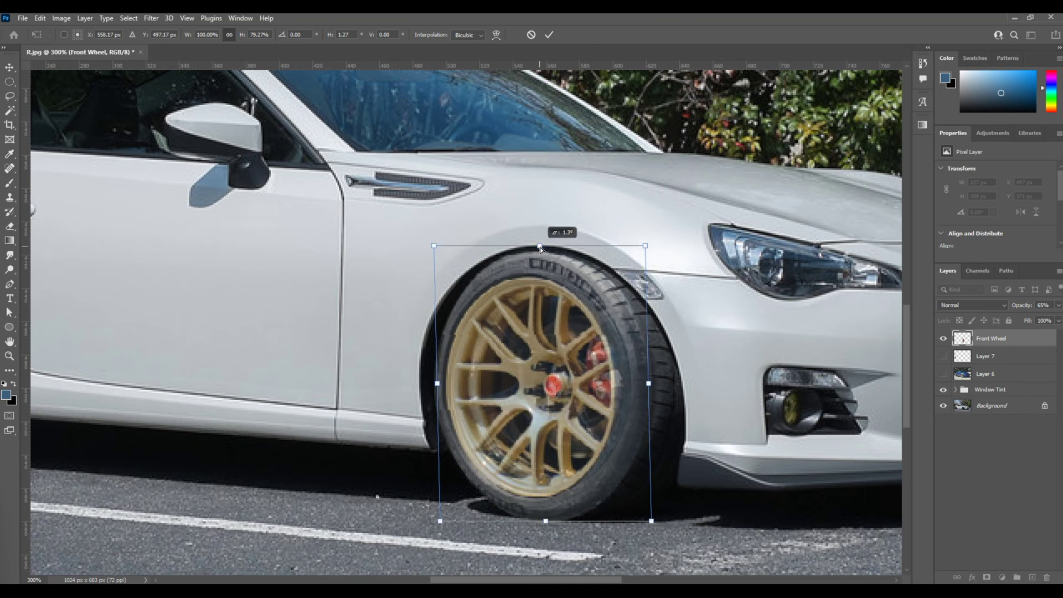
drag(648, 384, 669, 384)
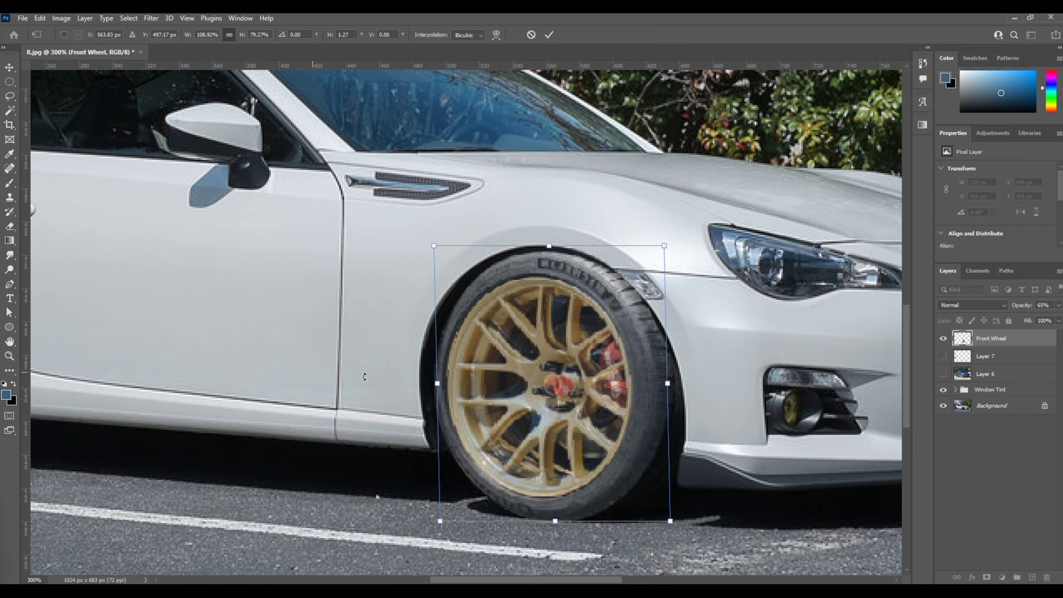
mouse_move(443, 395)
mouse_down()
mouse_move(481, 387)
mouse_move(442, 387)
mouse_up()
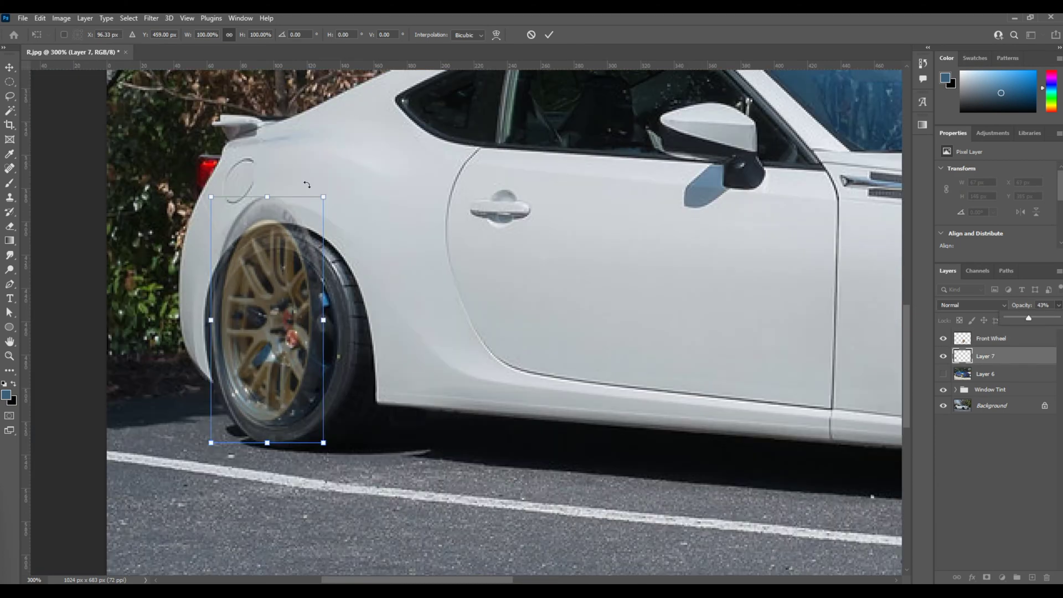
drag(213, 332, 203, 330)
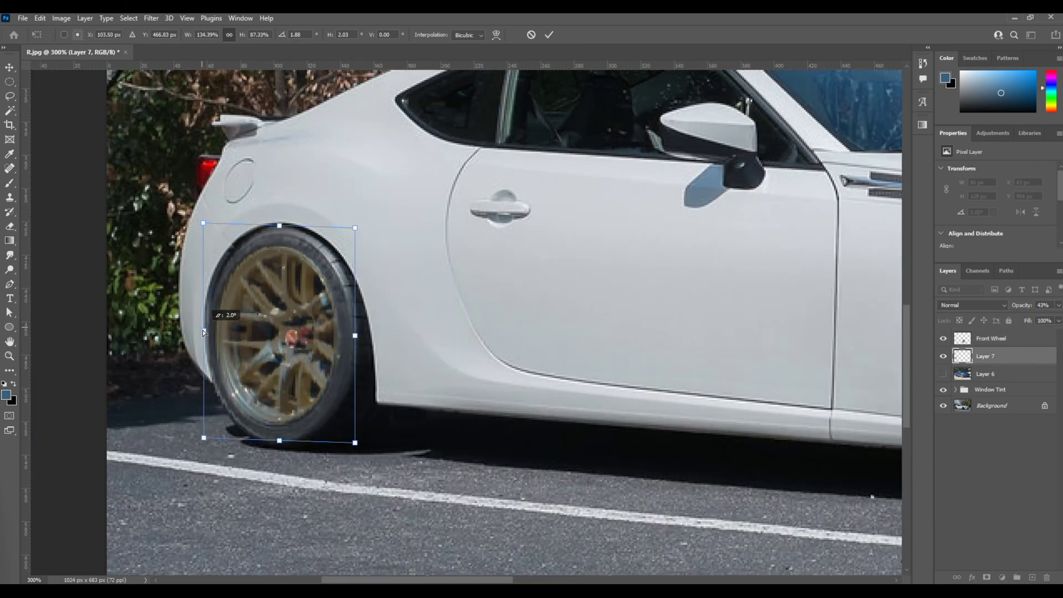
key(Return)
Restore the rear wheel to 100% opacity and toggle it off and on to compare
key(0)
click(978, 445)
key(ctrl+minus)
key(ctrl+minus)
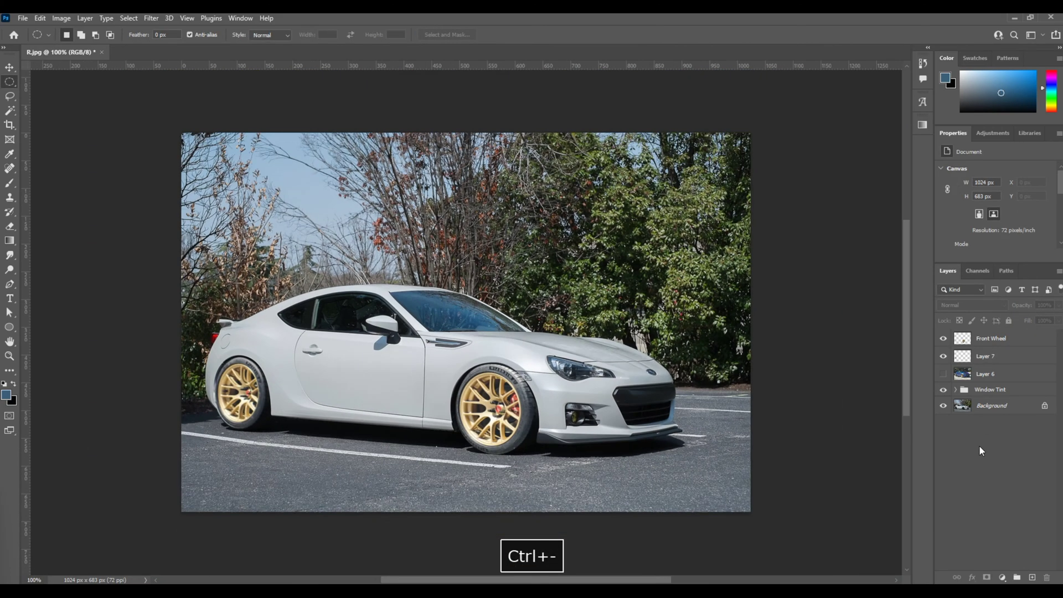
click(943, 357)
click(944, 356)
click(944, 356)
click(944, 356)
On the Front Wheel layer, set up a soft Eraser at 34 px with 0% hardness
click(991, 338)
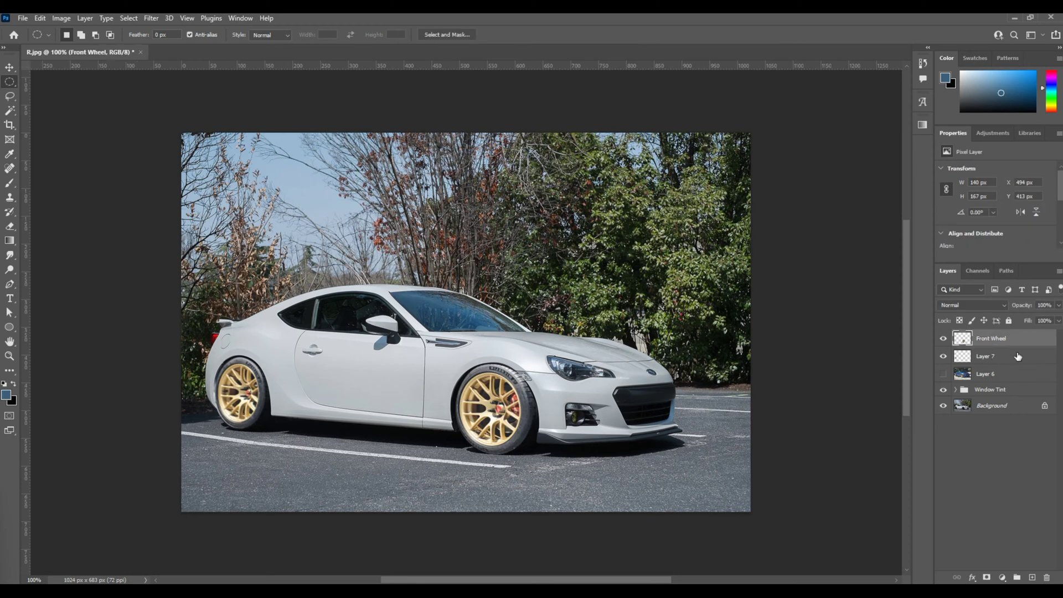
key(e)
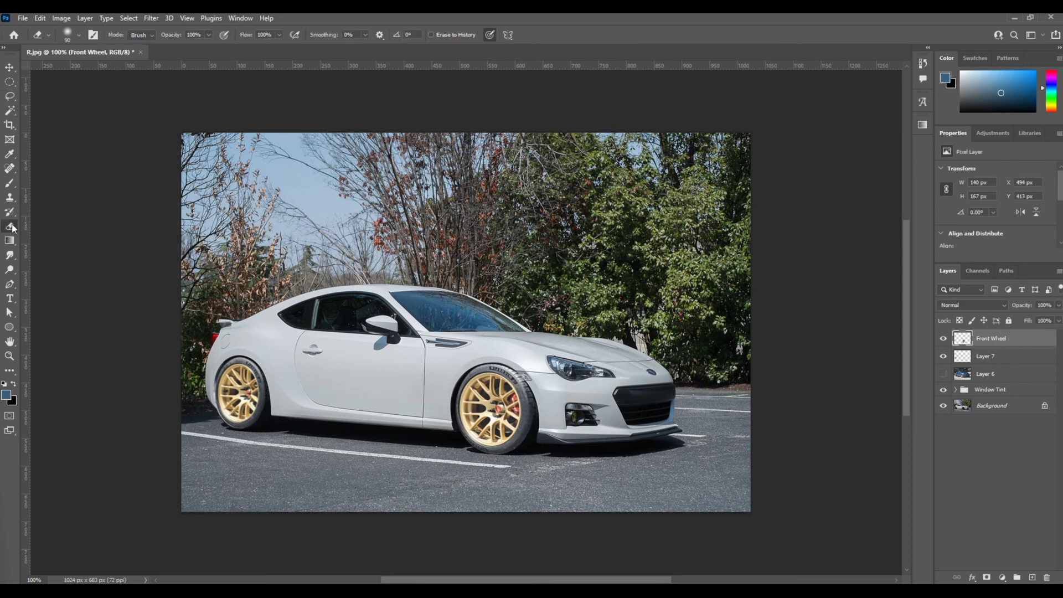
right_click(540, 343)
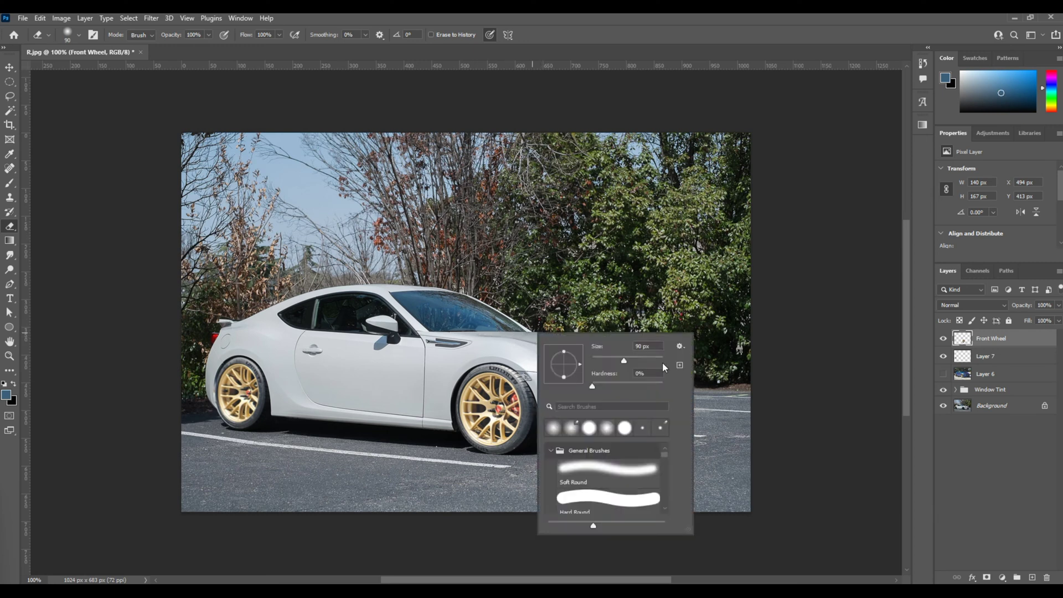
drag(606, 360, 603, 361)
key(Return)
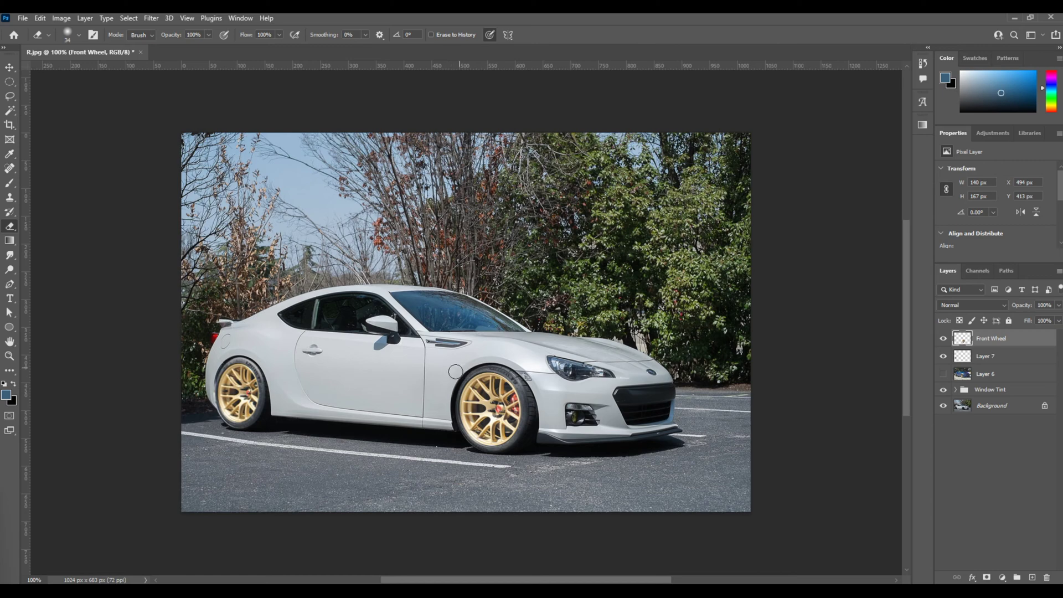
Select Layer 7 and zoom in on the rear wheel, shrinking the eraser
click(996, 361)
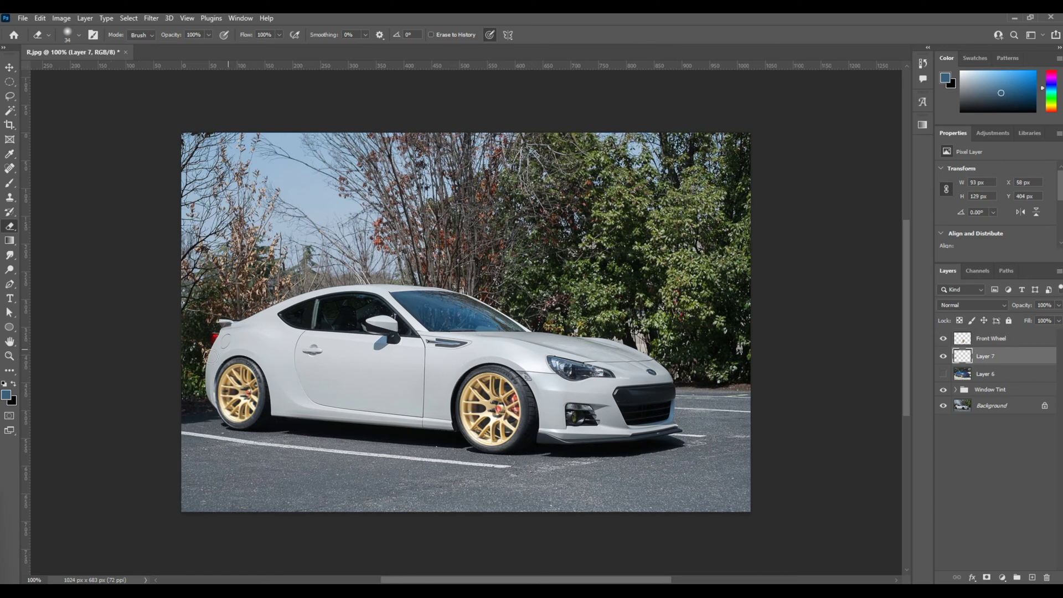
key(z)
click(209, 355)
drag(139, 407, 355, 296)
key(bracketleft)
key(bracketleft)
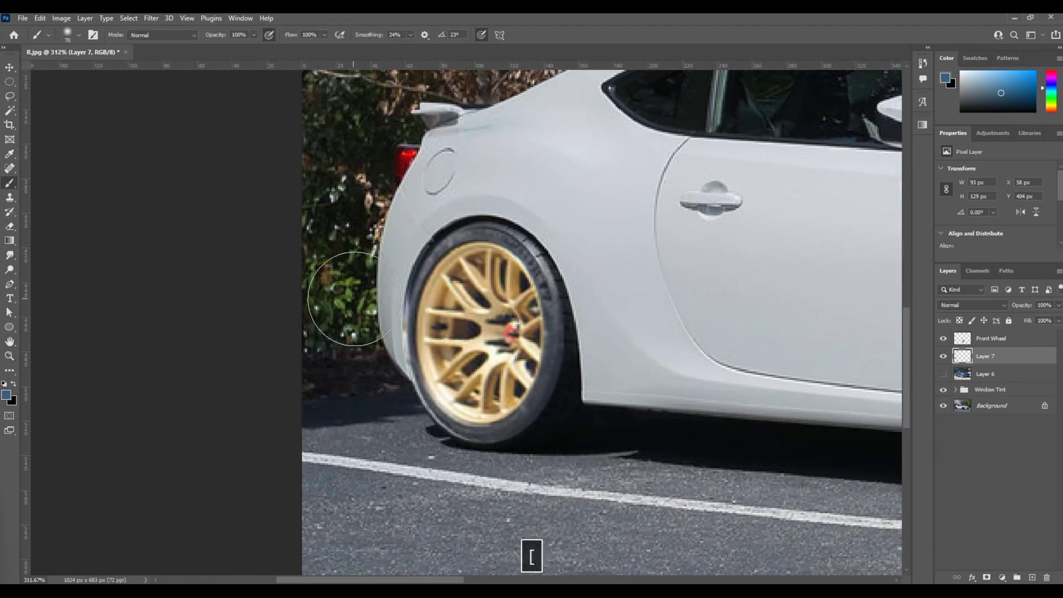
key(ctrl+z)
key(bracketleft)
key(bracketleft)
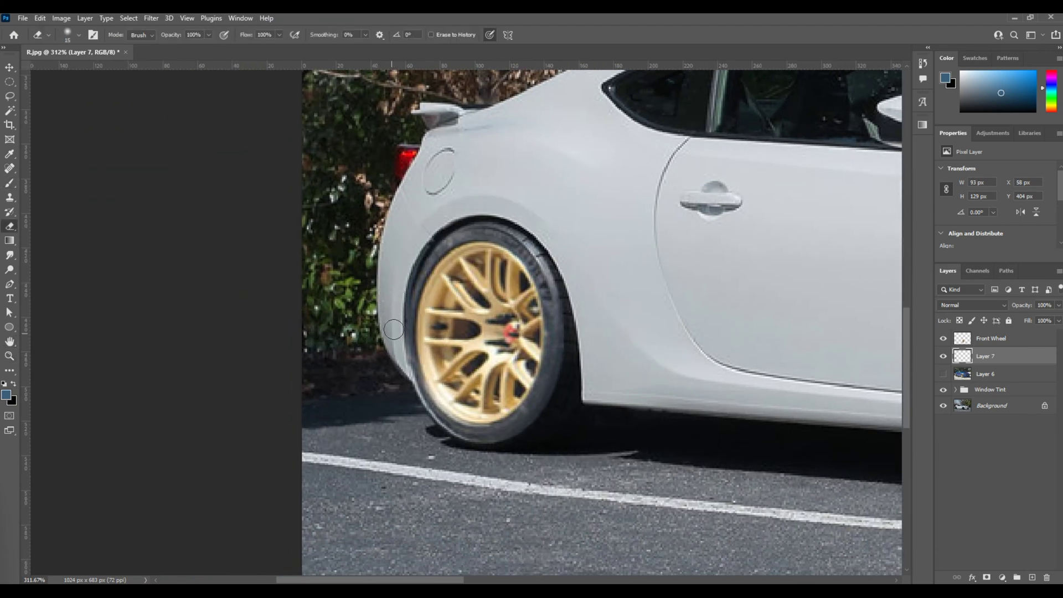
Softly erase the rear tyre's left edge to blend it into the original tyre
key(bracketright)
key(bracketright)
key(bracketright)
drag(418, 254, 429, 404)
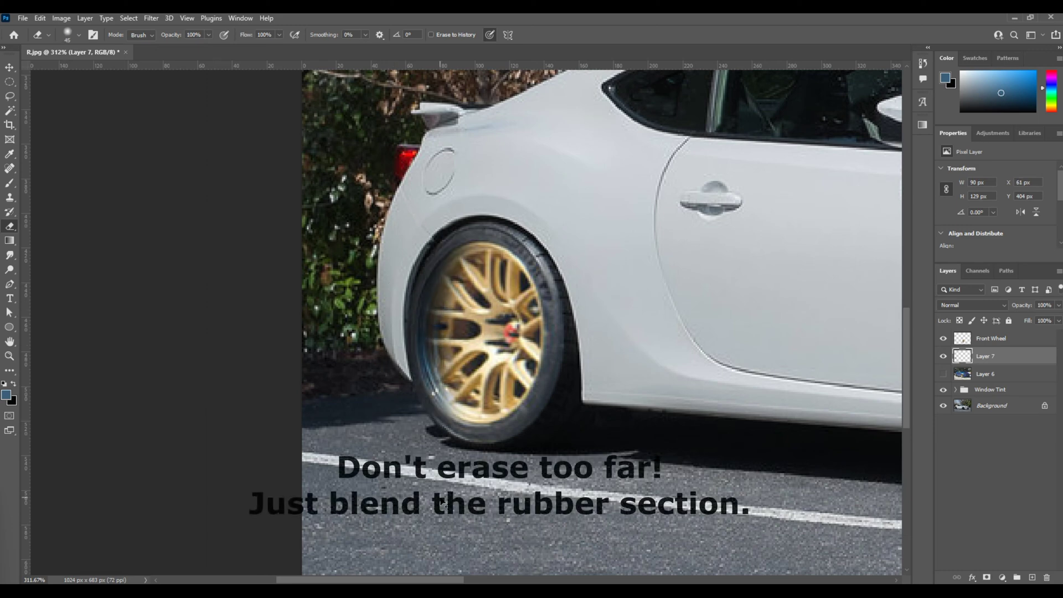
key(ctrl+z)
key(bracketleft)
key(bracketleft)
key(bracketleft)
key(bracketleft)
mouse_move(407, 354)
mouse_down()
mouse_move(410, 407)
mouse_move(407, 375)
mouse_up()
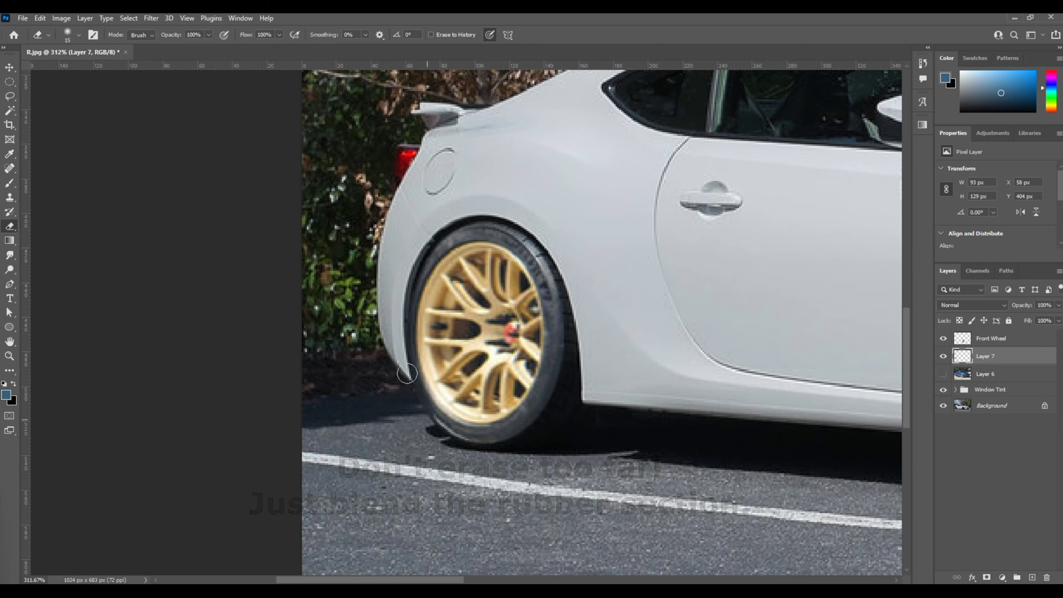
key(bracketright)
key(bracketright)
key(bracketright)
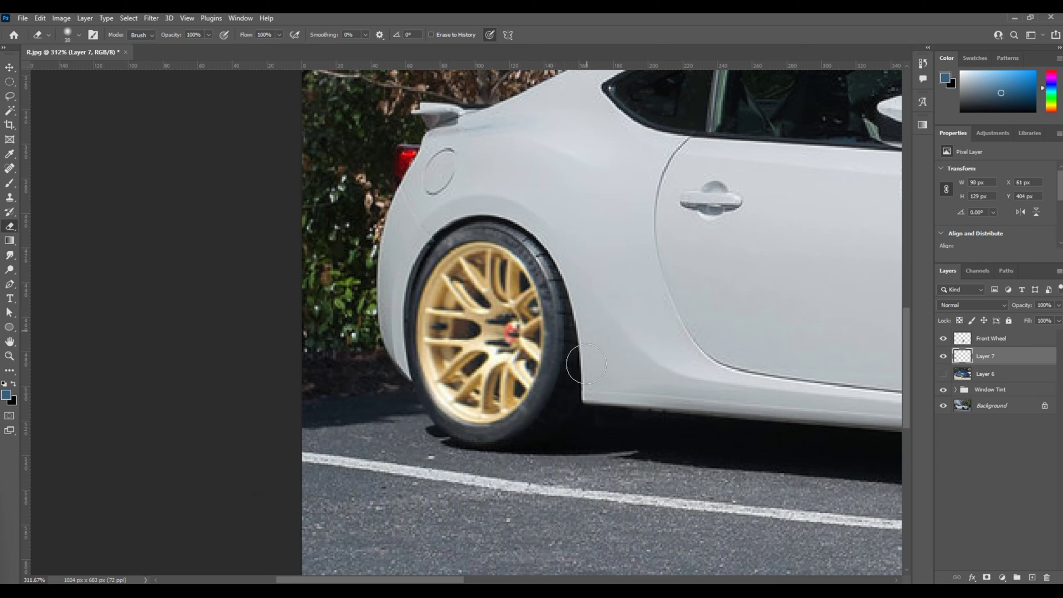
key(ctrl+minus)
key(ctrl+minus)
key(ctrl+minus)
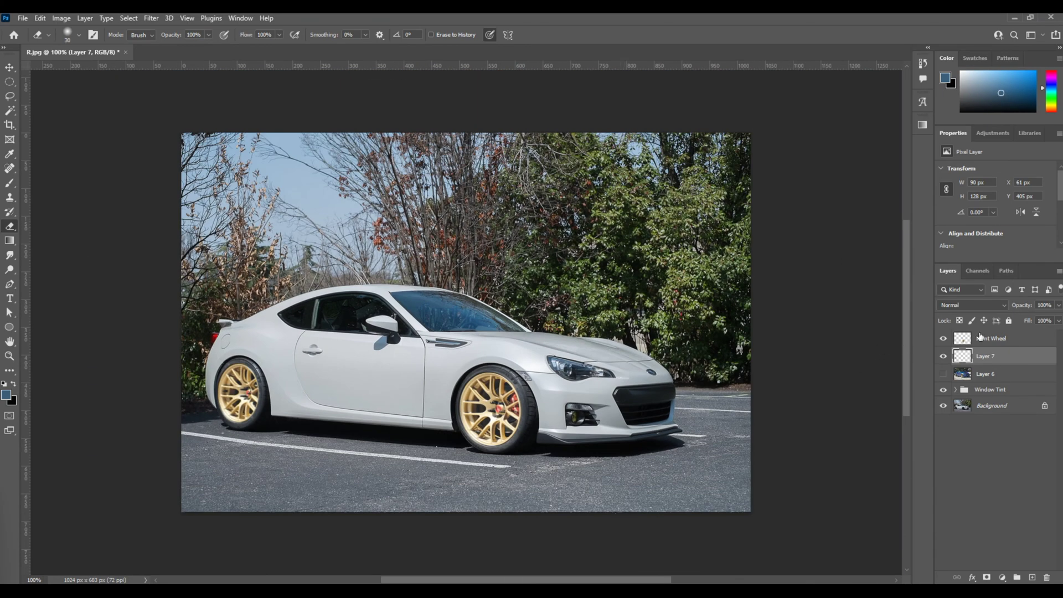
Merge the two gold wheel layers and add a Levels adjustment layer
shift+click(988, 340)
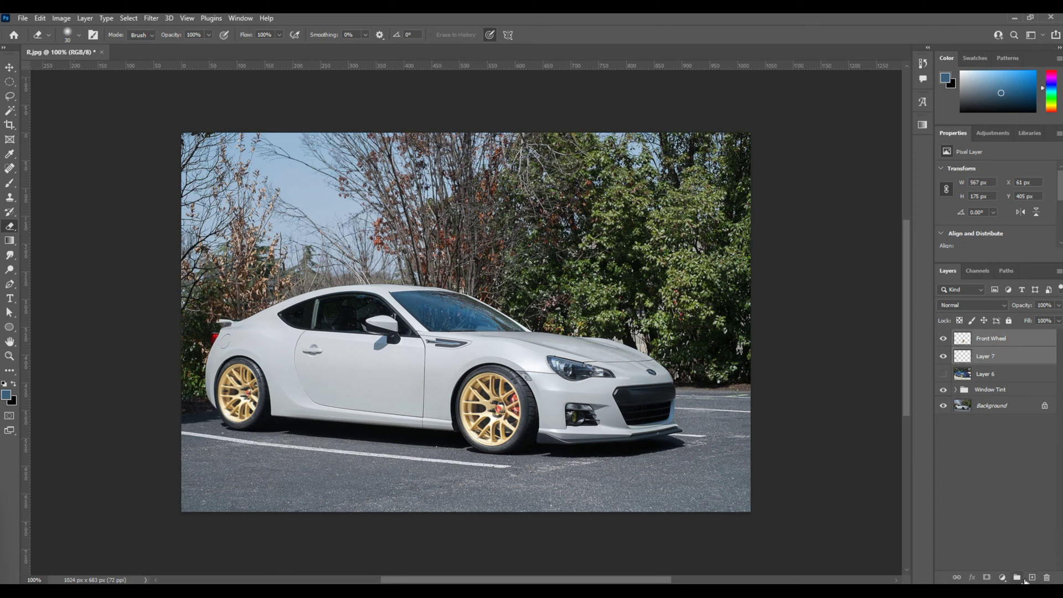
right_click(1010, 348)
click(1003, 578)
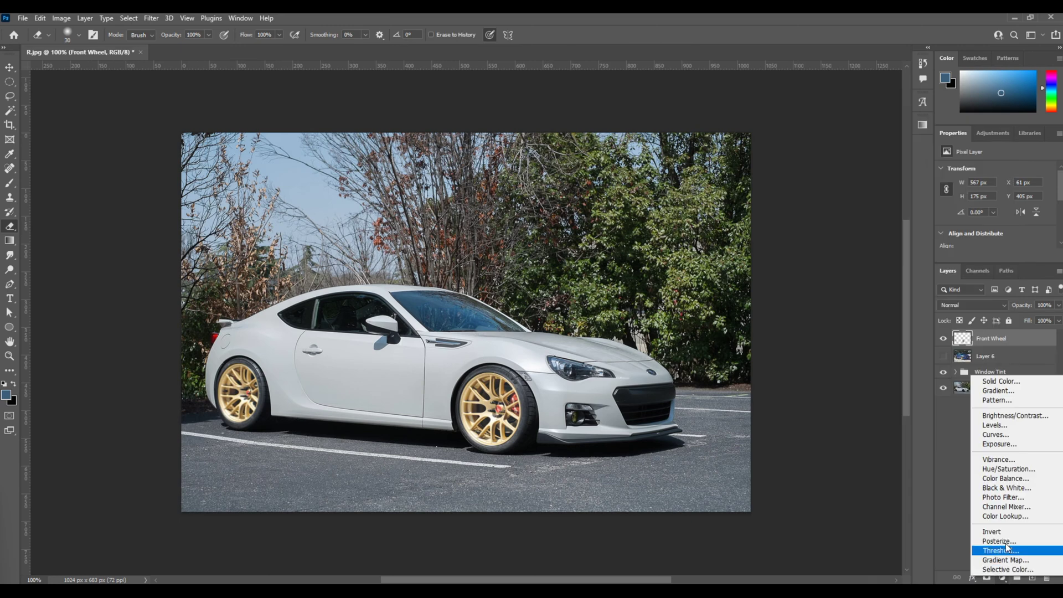
click(909, 436)
click(1003, 578)
click(991, 427)
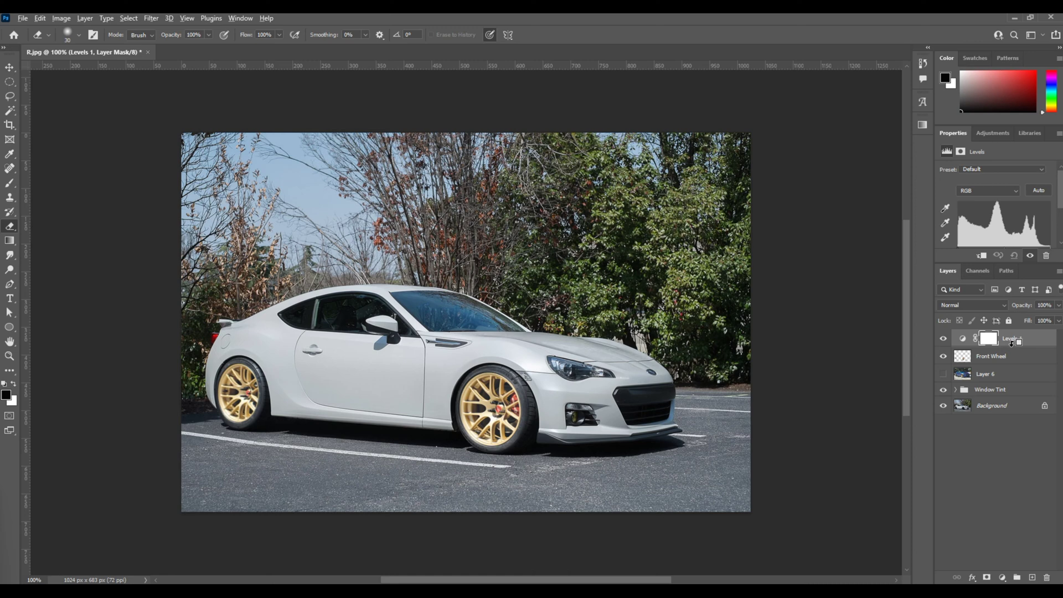
Clip the Levels adjustment to the wheel layer and darken its midtones to about 0.53
alt+click(1012, 341)
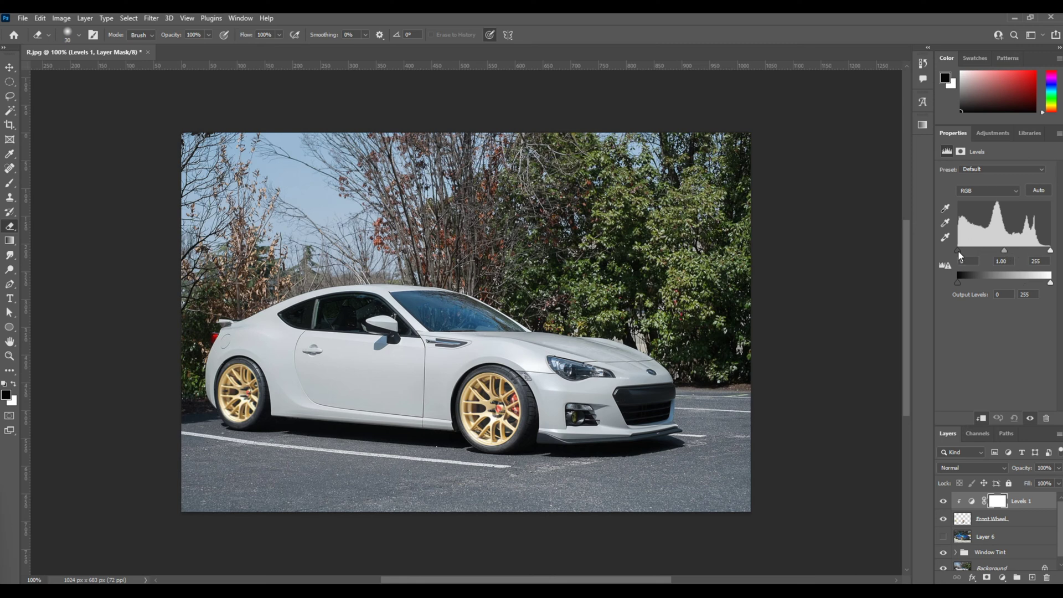
drag(958, 250, 1014, 256)
key(ctrl+z)
key(ctrl+z)
key(ctrl+z)
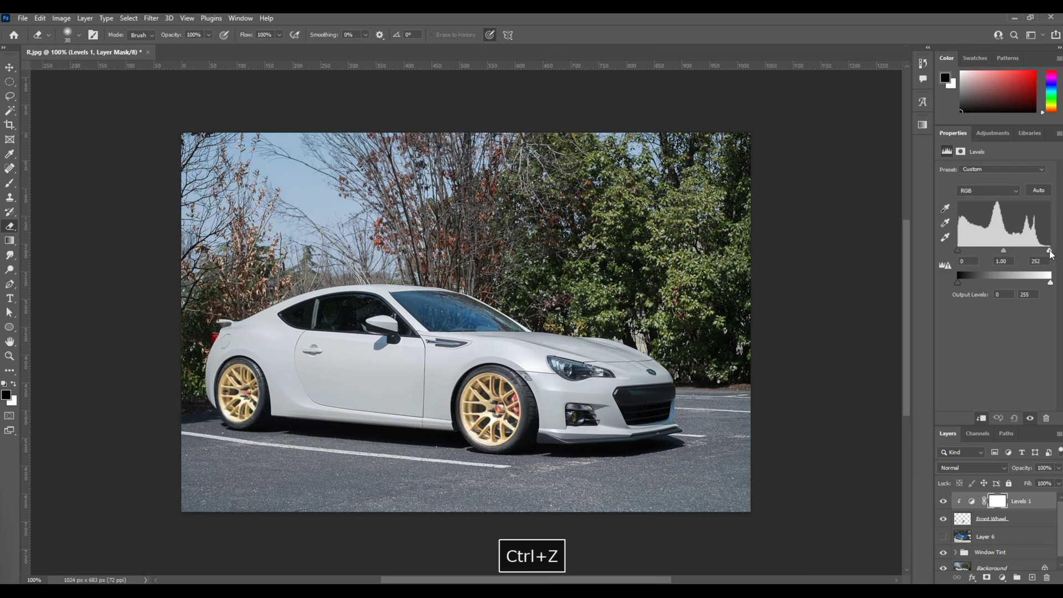
drag(1005, 251, 1021, 251)
Compare against the original wheel up close and nudge the Levels midtones to 0.51
key(ctrl+equal)
key(ctrl+equal)
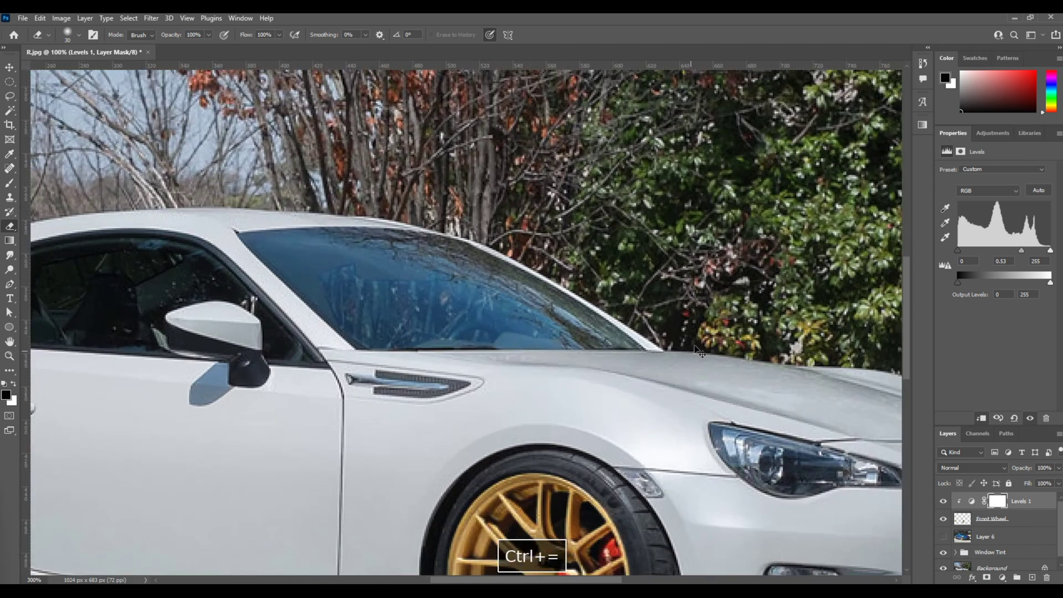
key(ctrl+equal)
drag(910, 298, 908, 373)
click(942, 537)
click(943, 537)
drag(1022, 251, 1024, 251)
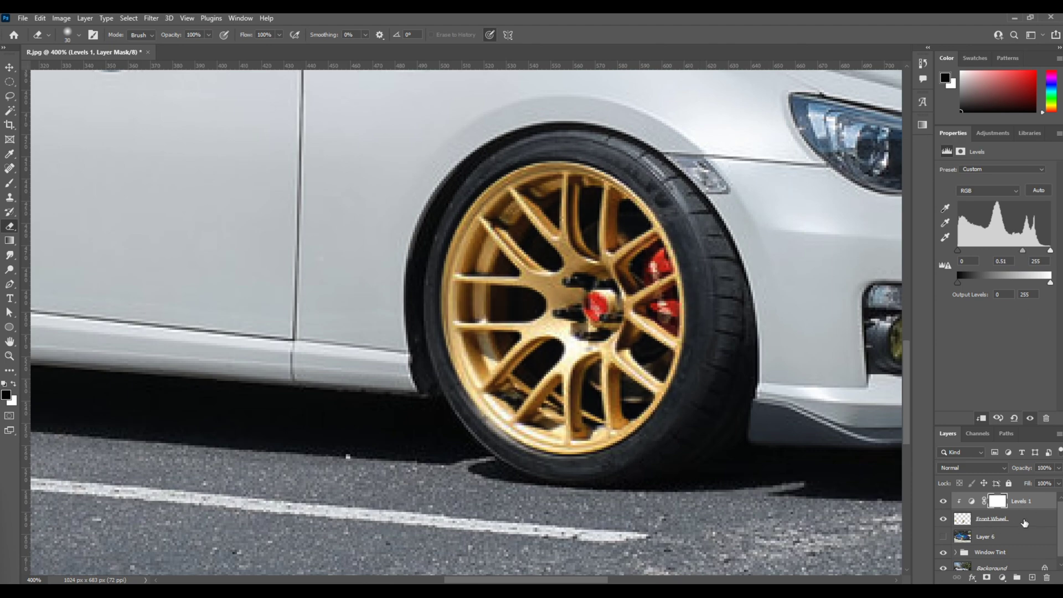
drag(572, 580, 703, 531)
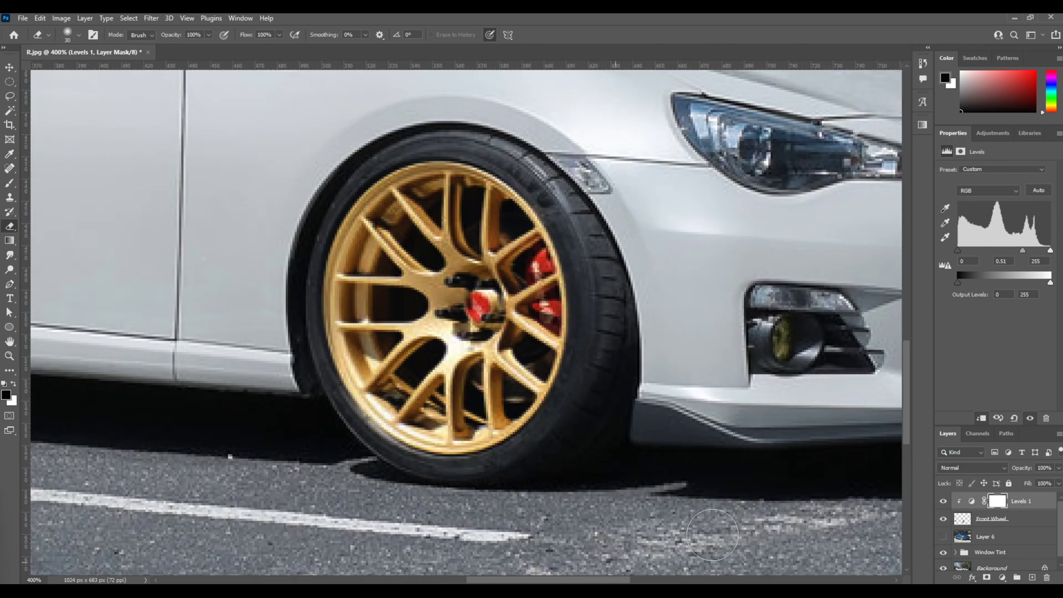
click(1002, 577)
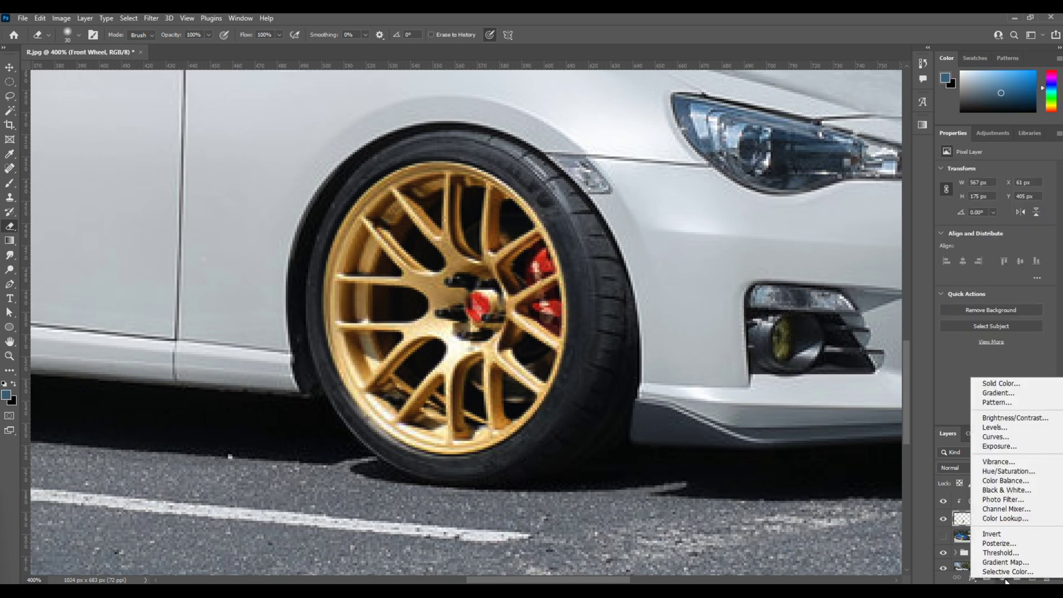
Add a Hue/Saturation adjustment to the wheels with hue -4 and lightness +2
click(1019, 471)
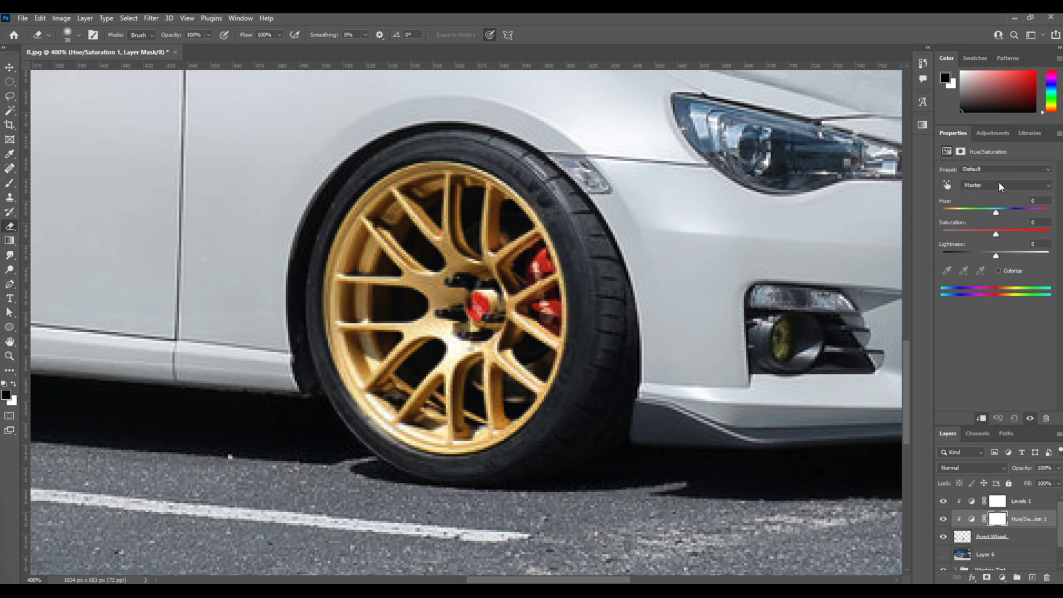
click(998, 256)
drag(998, 257, 996, 256)
drag(996, 212, 994, 214)
View the photo at 100% and toggle the Levels and Hue/Saturation adjustments to compare
key(ctrl+0)
key(ctrl+1)
click(942, 519)
click(943, 500)
click(944, 519)
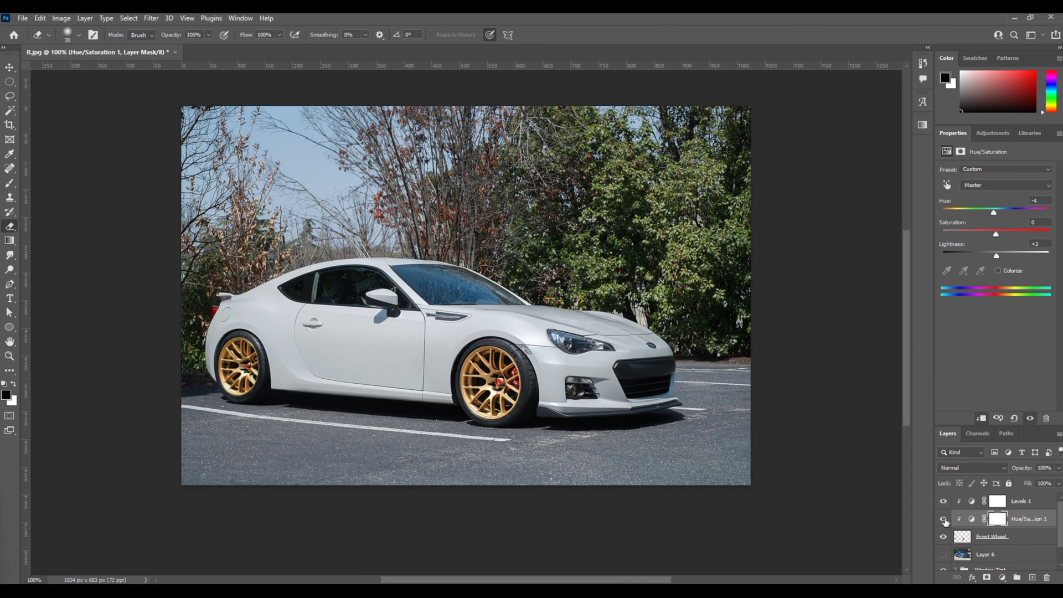